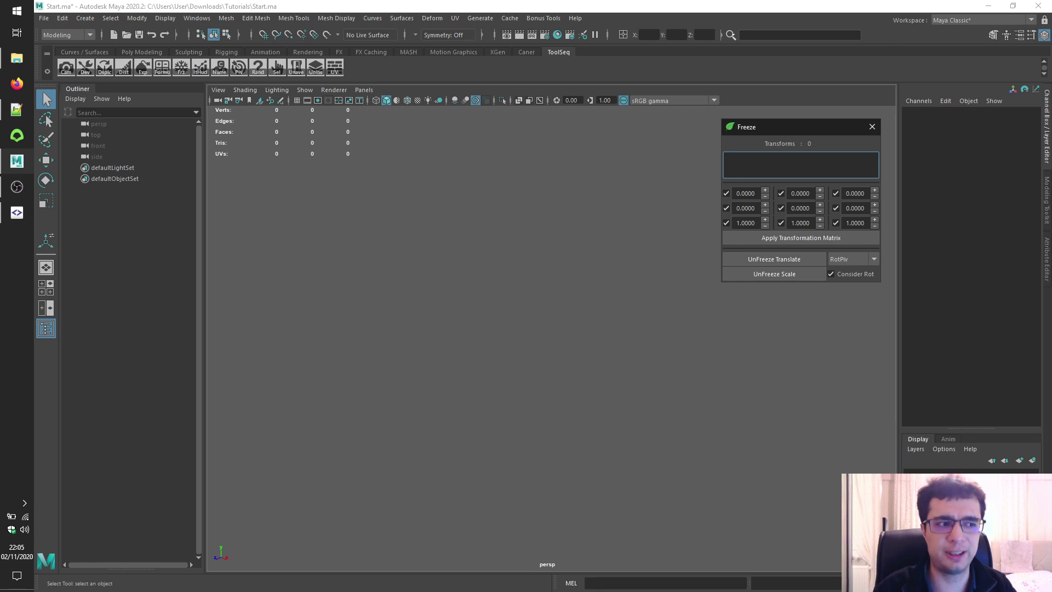
- Create a polygon cube and frame it in the perspective view
{"action": "key", "text": "alt+Tab"}
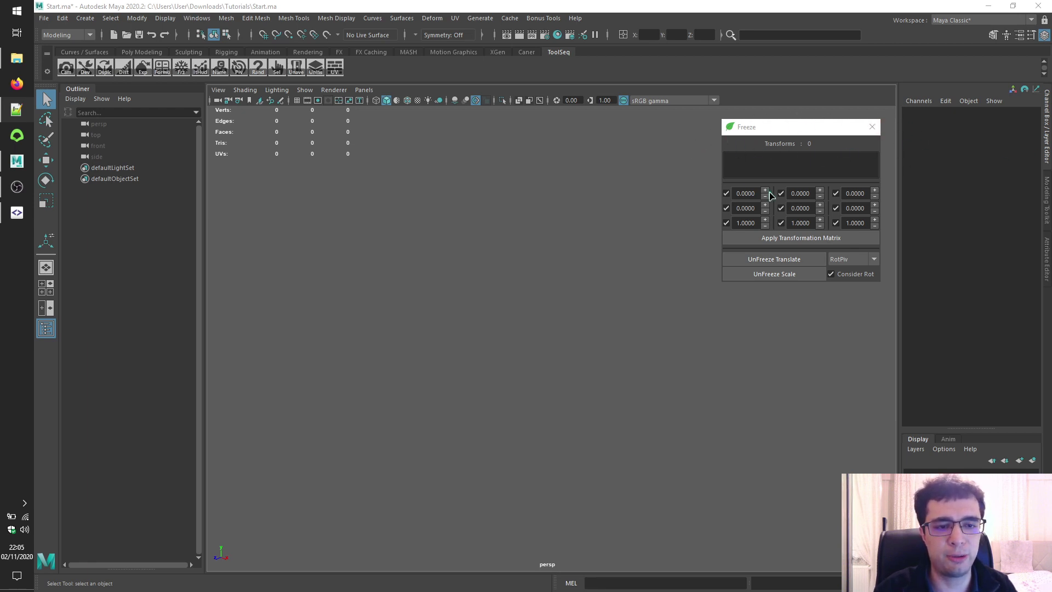
{"action": "left_click", "coordinate": [84, 18]}
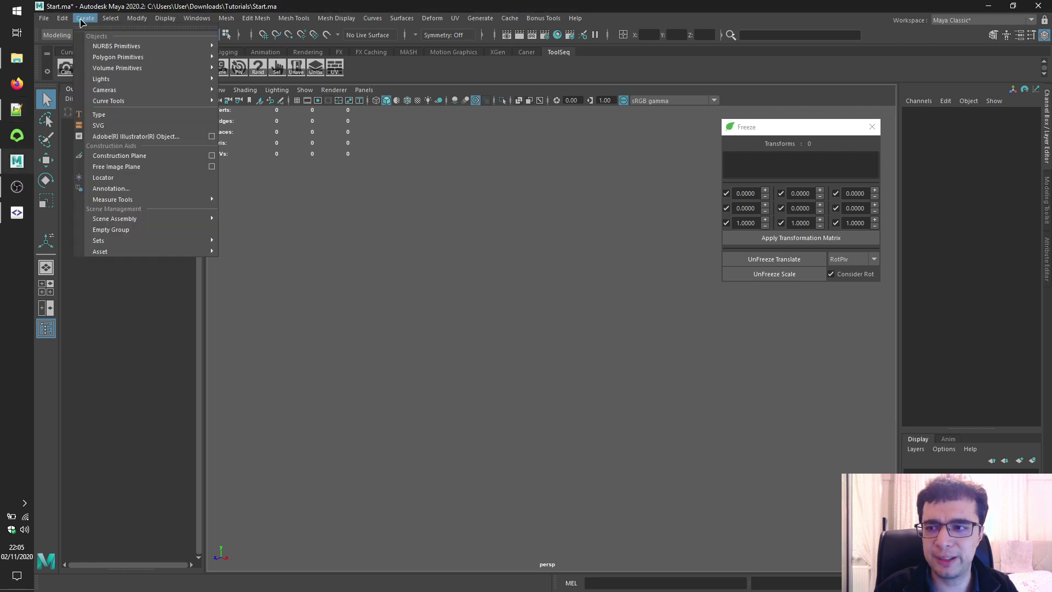
{"action": "mouse_move", "coordinate": [117, 57]}
{"action": "left_click", "coordinate": [258, 68]}
{"action": "key", "text": "f"}
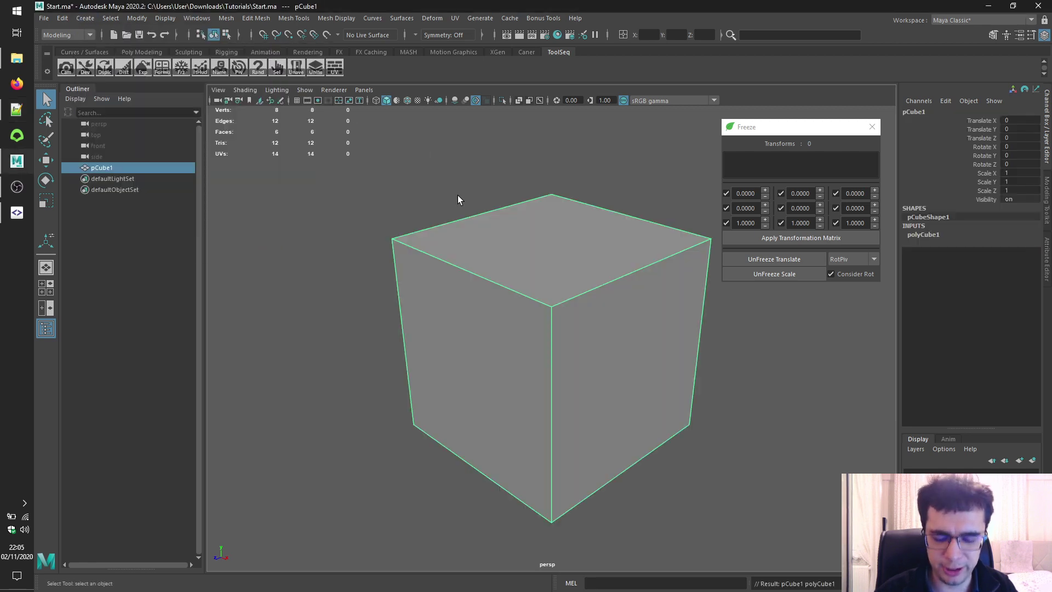
- Load the selected cube into the Freeze tool's transform list, clear the repeated entries and load it once again
{"action": "left_click", "coordinate": [769, 144]}
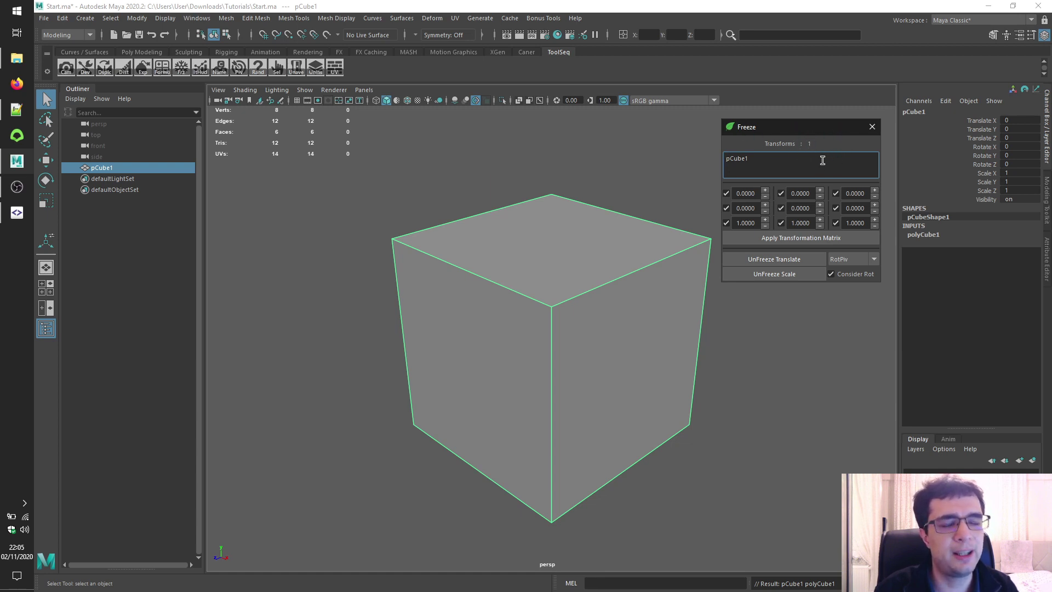
{"action": "left_click", "coordinate": [766, 144]}
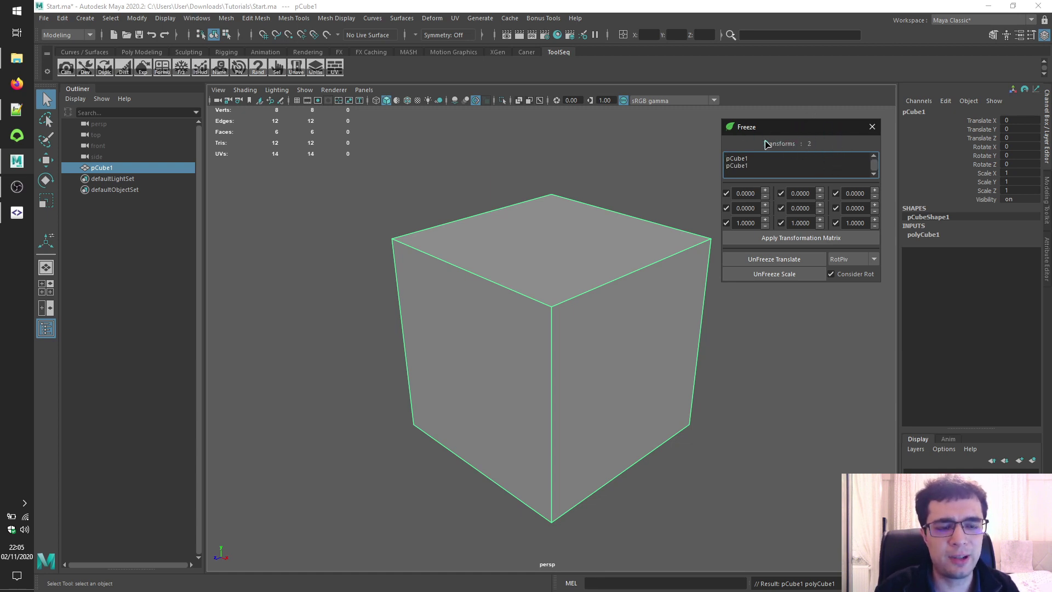
{"action": "double_click", "coordinate": [766, 143]}
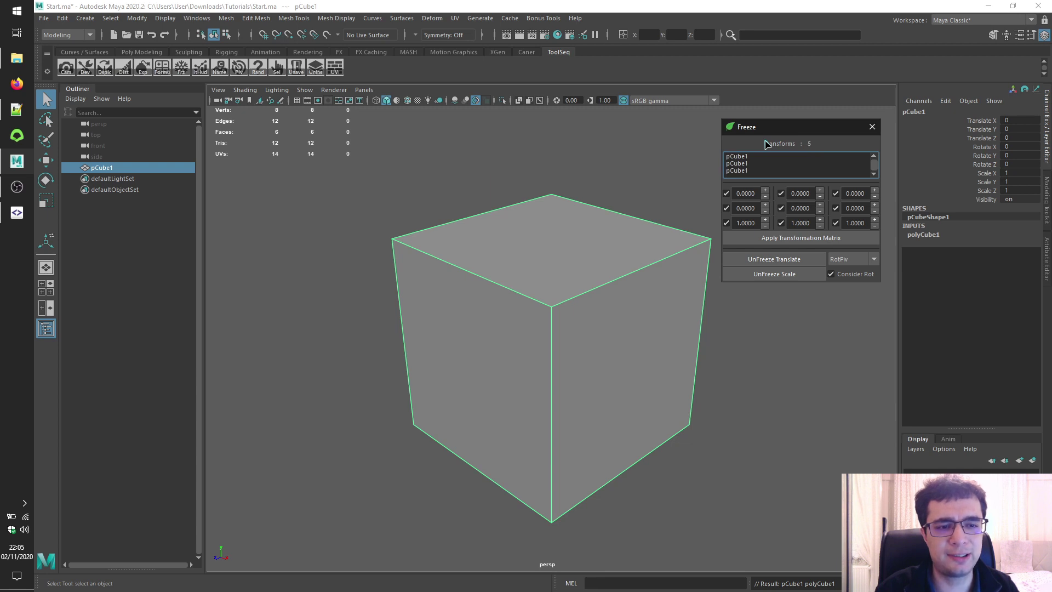
{"action": "left_click", "coordinate": [766, 143]}
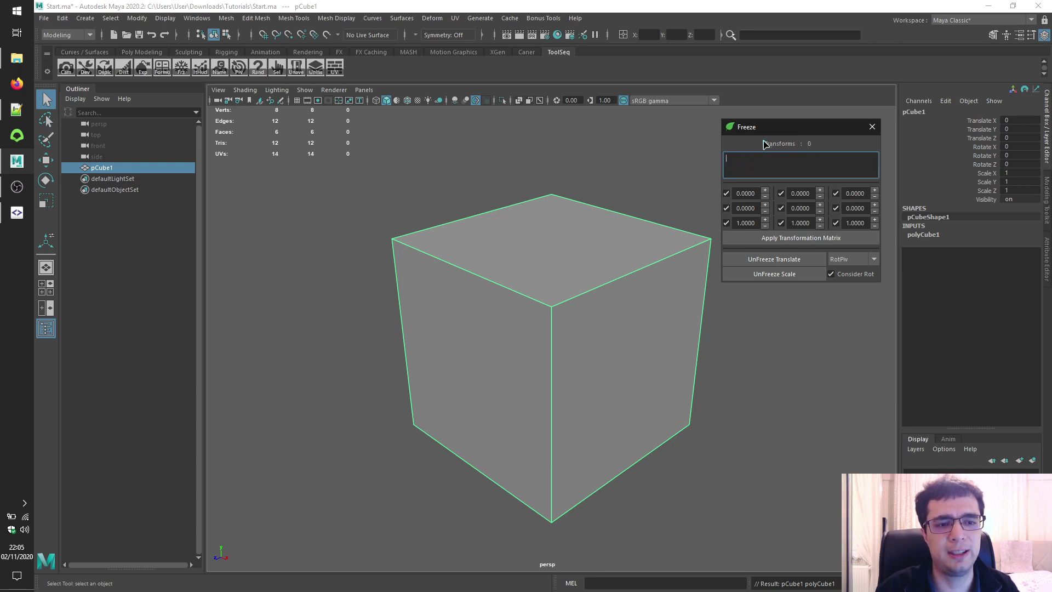
{"action": "left_click", "coordinate": [766, 143]}
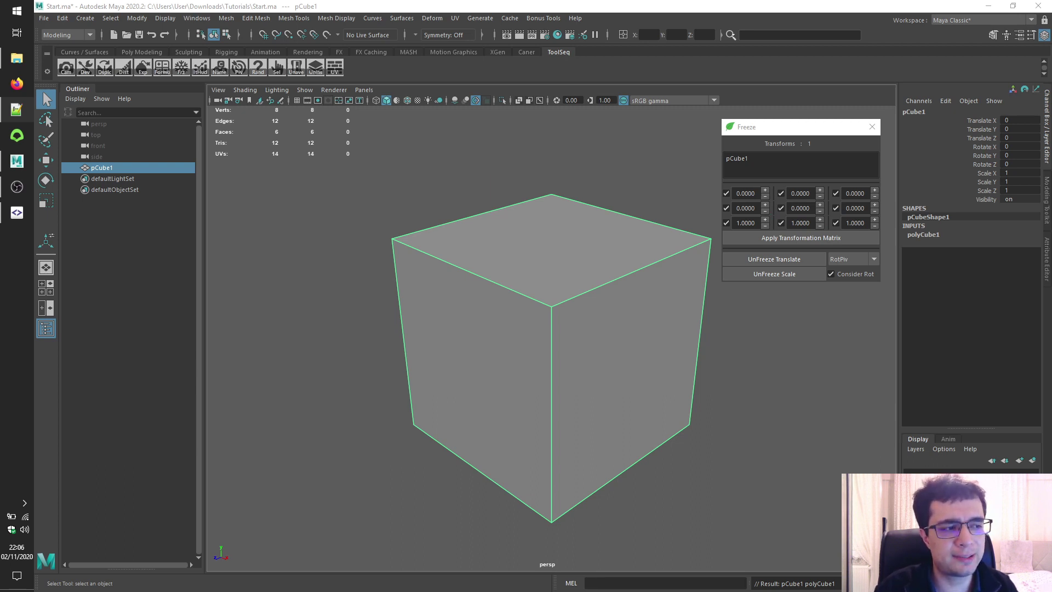
- Turn the Y translation and Y rotation channels of the Freeze tool off and back on
{"action": "left_click", "coordinate": [781, 193]}
{"action": "left_click", "coordinate": [781, 208]}
{"action": "left_click", "coordinate": [781, 208]}
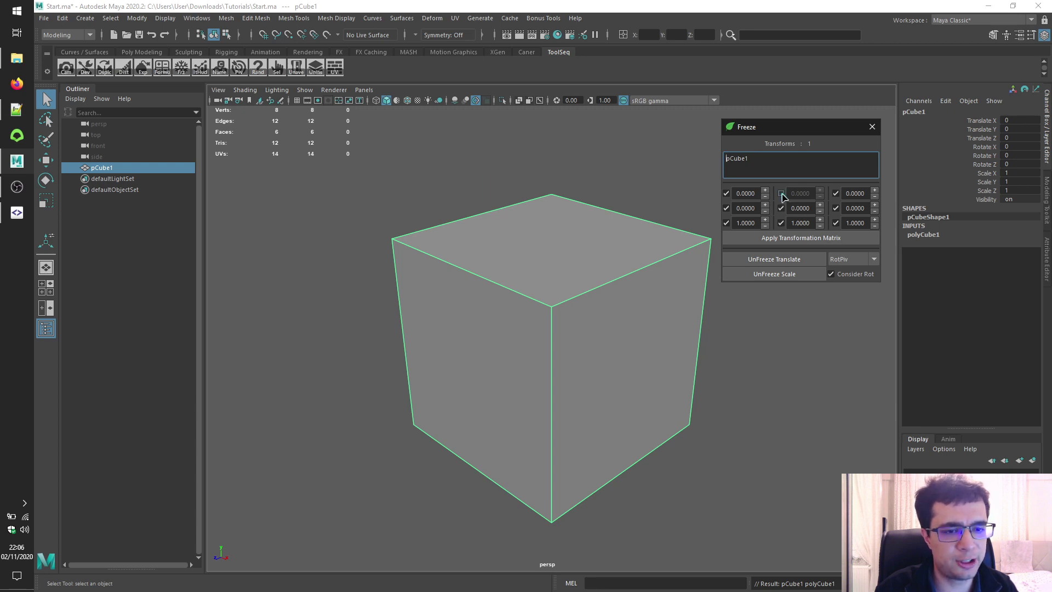
{"action": "left_click", "coordinate": [781, 192]}
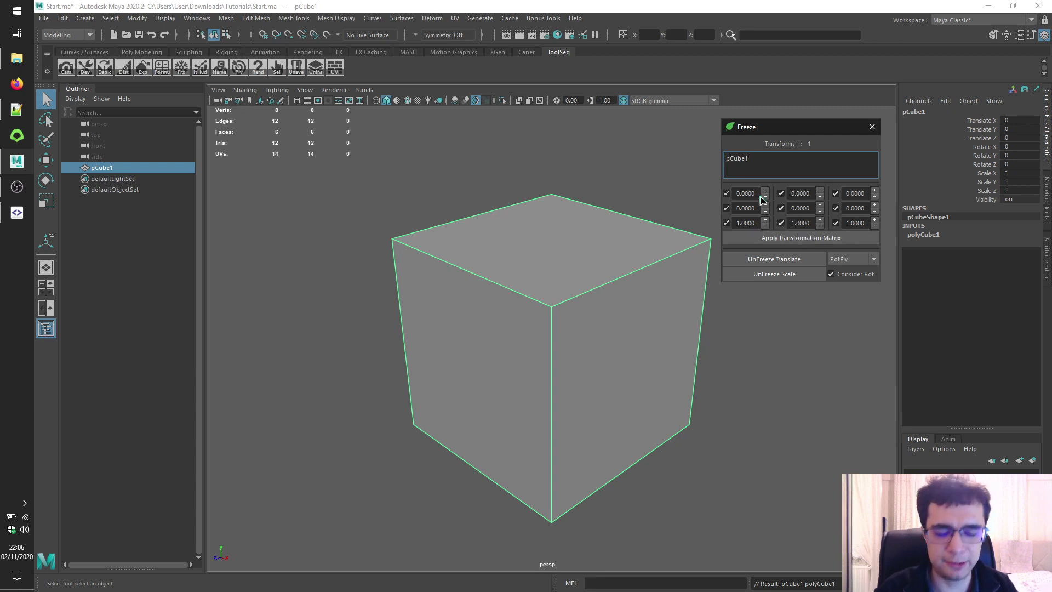
- Set the Freeze tool's translation values to 1, 2 and 3 for X, Y and Z
{"action": "double_click", "coordinate": [741, 193]}
{"action": "type", "text": "1"}
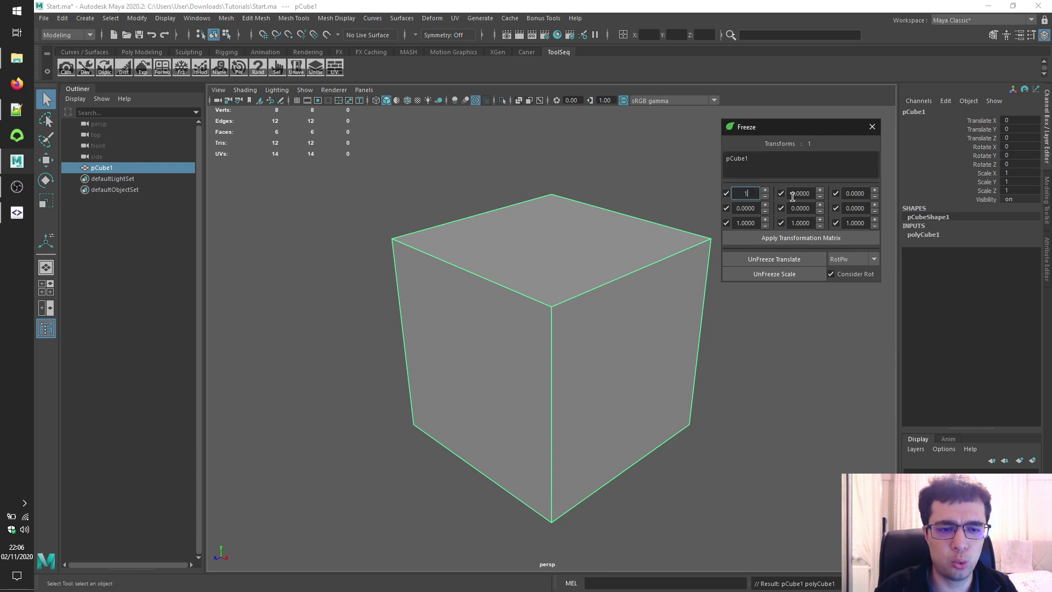
{"action": "double_click", "coordinate": [792, 193]}
{"action": "type", "text": "2"}
{"action": "double_click", "coordinate": [848, 194]}
{"action": "type", "text": "3"}
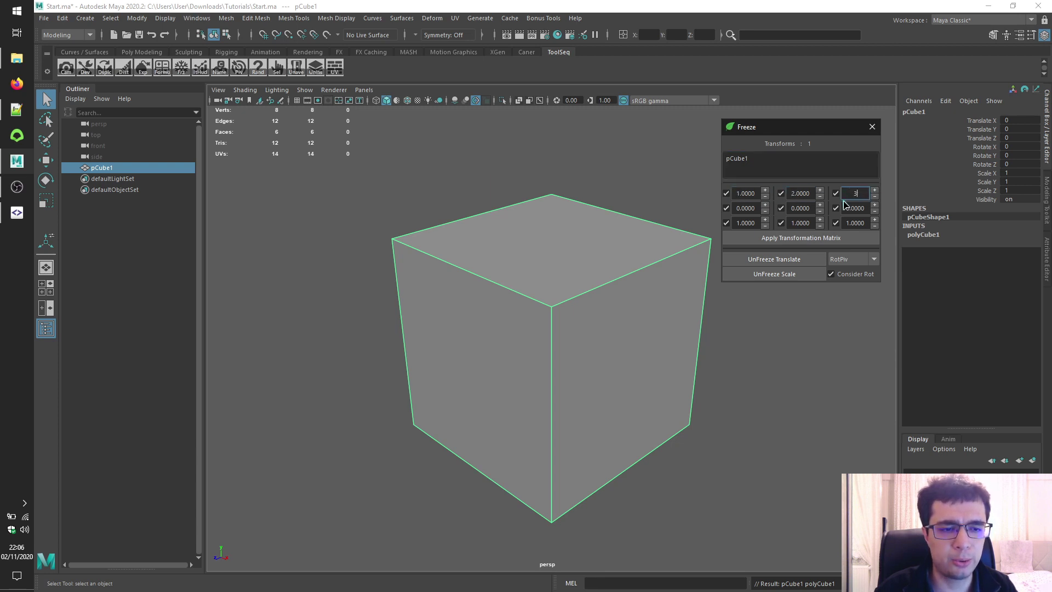
- Set the Freeze tool's rotation values to 4, 5 and 6 for X, Y and Z
{"action": "double_click", "coordinate": [737, 209]}
{"action": "type", "text": "4"}
{"action": "double_click", "coordinate": [793, 208]}
{"action": "type", "text": "5"}
{"action": "double_click", "coordinate": [867, 208]}
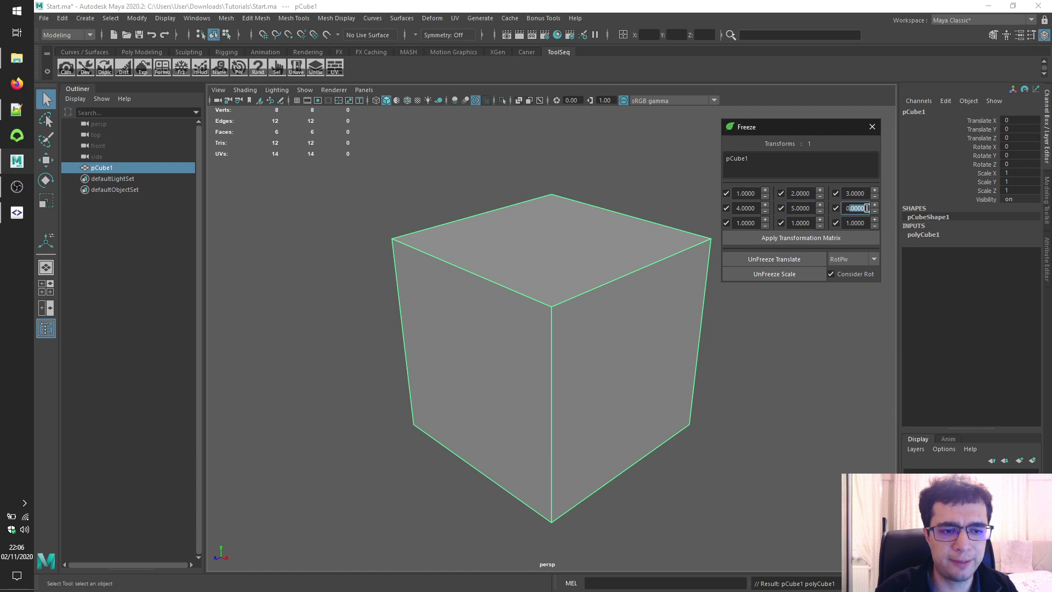
{"action": "type", "text": "6"}
- Set the Freeze tool's scale values to 7, 8 and 9 and apply the transformation matrix to the cube
{"action": "left_click", "coordinate": [742, 222]}
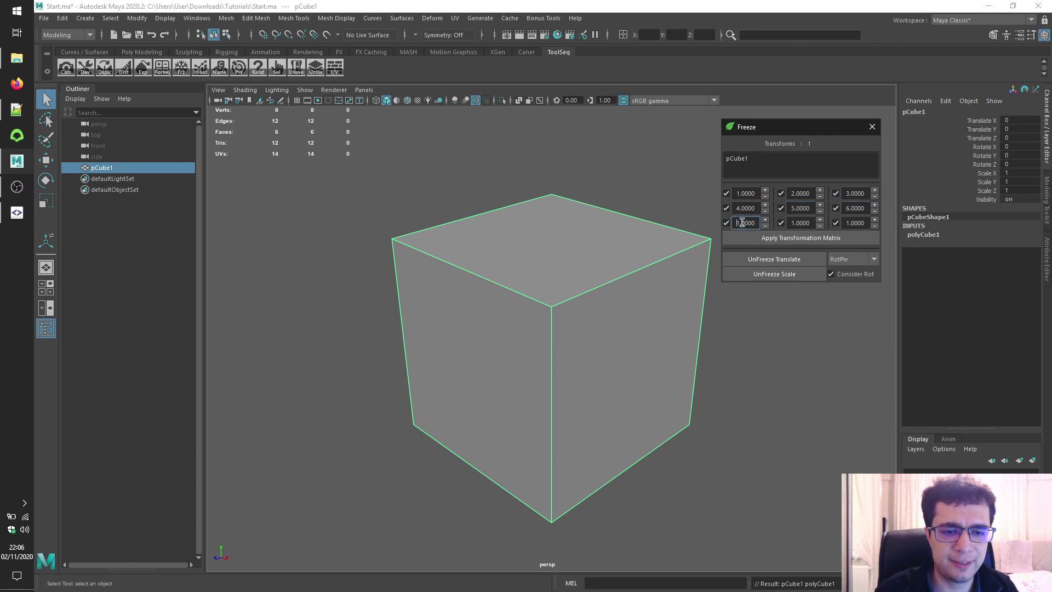
{"action": "double_click", "coordinate": [742, 223]}
{"action": "type", "text": "7"}
{"action": "double_click", "coordinate": [793, 222]}
{"action": "type", "text": "8"}
{"action": "double_click", "coordinate": [866, 223]}
{"action": "type", "text": "9"}
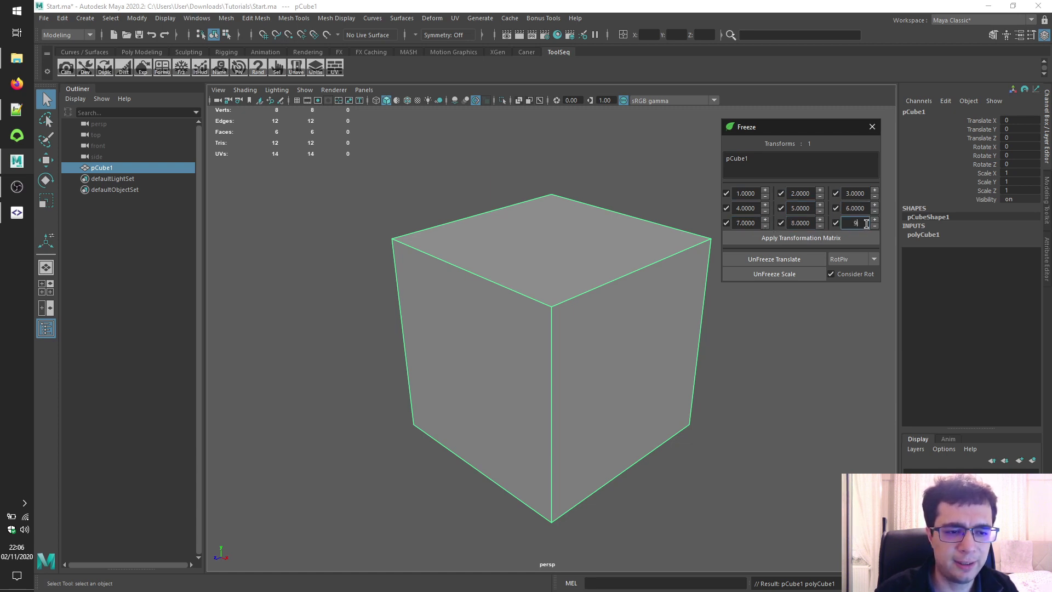
{"action": "key", "text": "Return"}
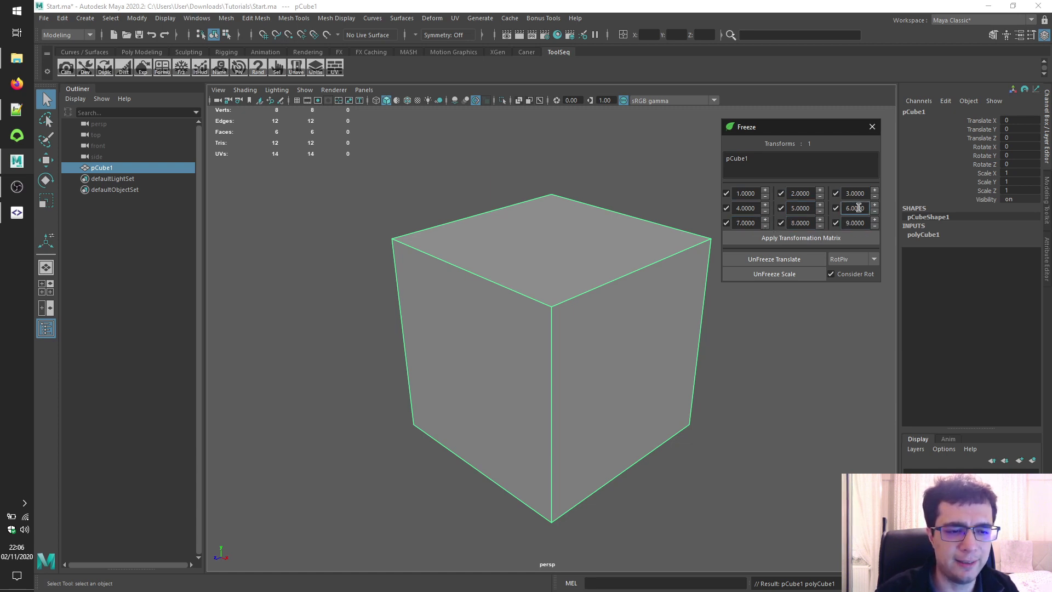
{"action": "left_click", "coordinate": [832, 240]}
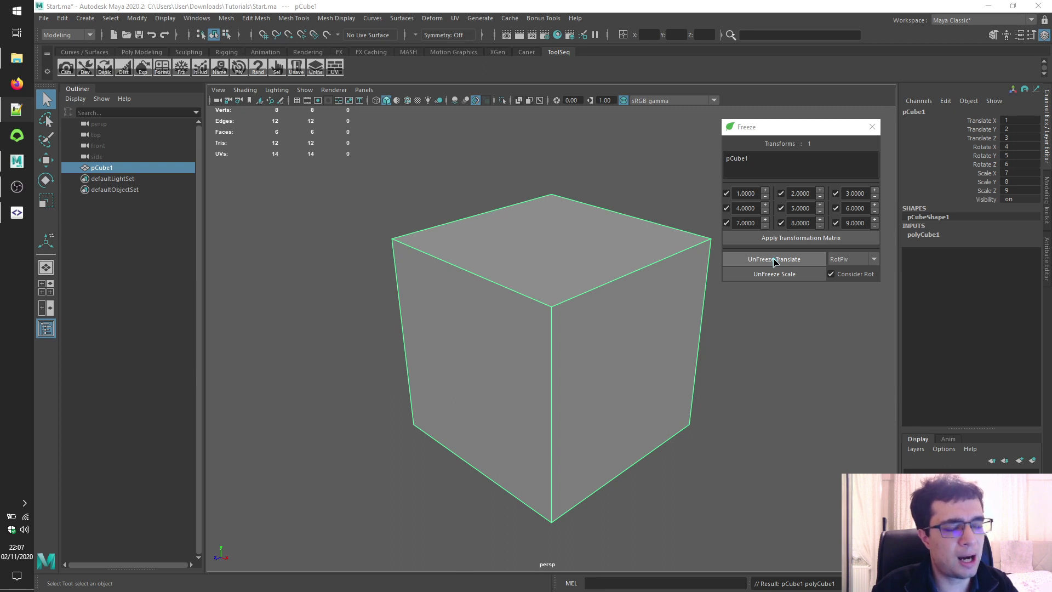
- Keep RotPiv as the pivot for unfreezing translation, and freeze all of the cube's transformations
{"action": "left_click", "coordinate": [865, 263]}
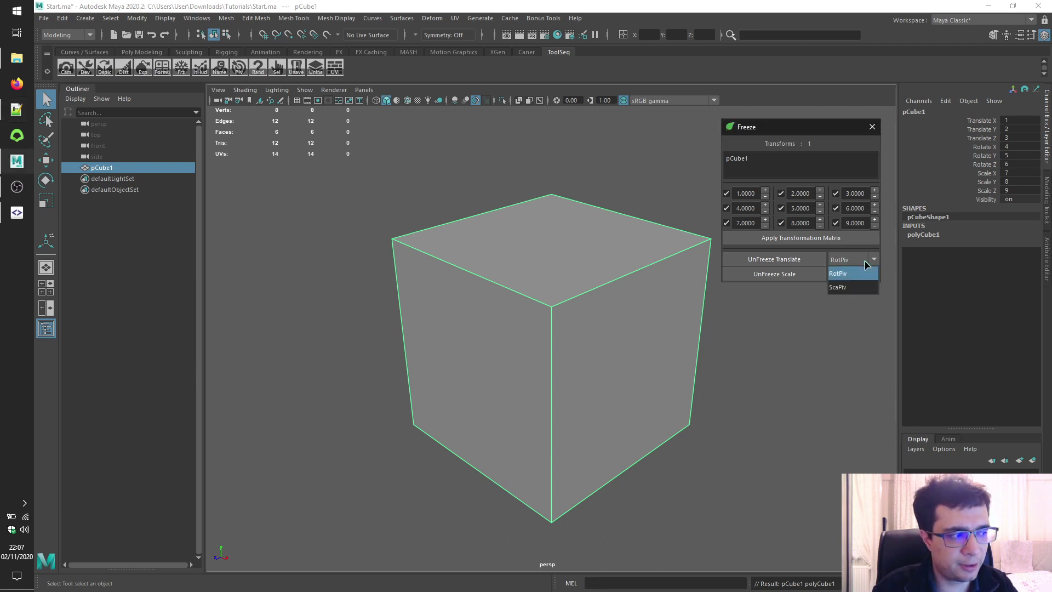
{"action": "left_click", "coordinate": [865, 272]}
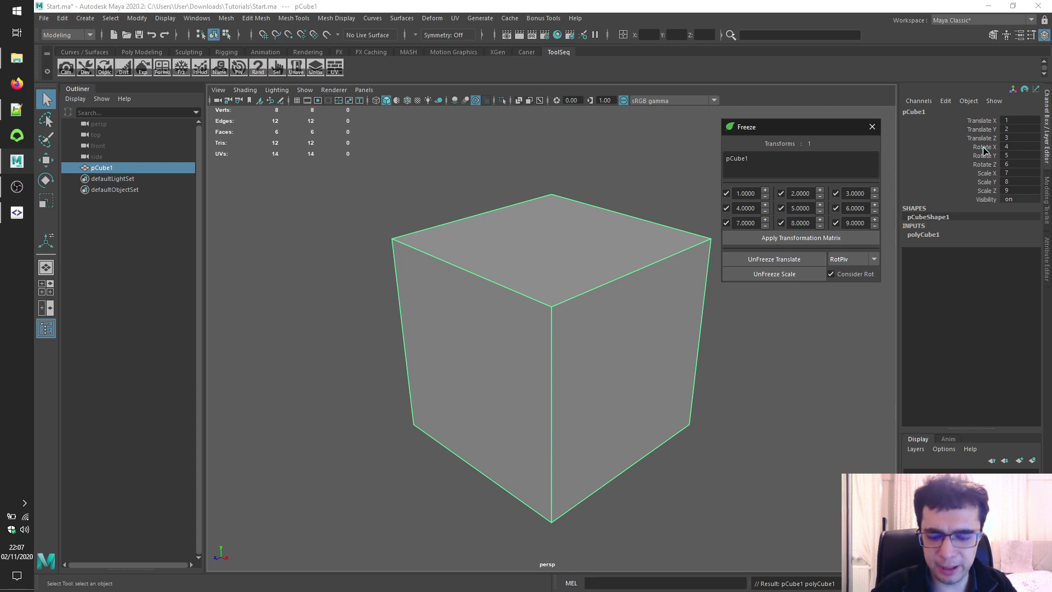
{"action": "left_click", "coordinate": [527, 52]}
{"action": "left_click", "coordinate": [105, 66]}
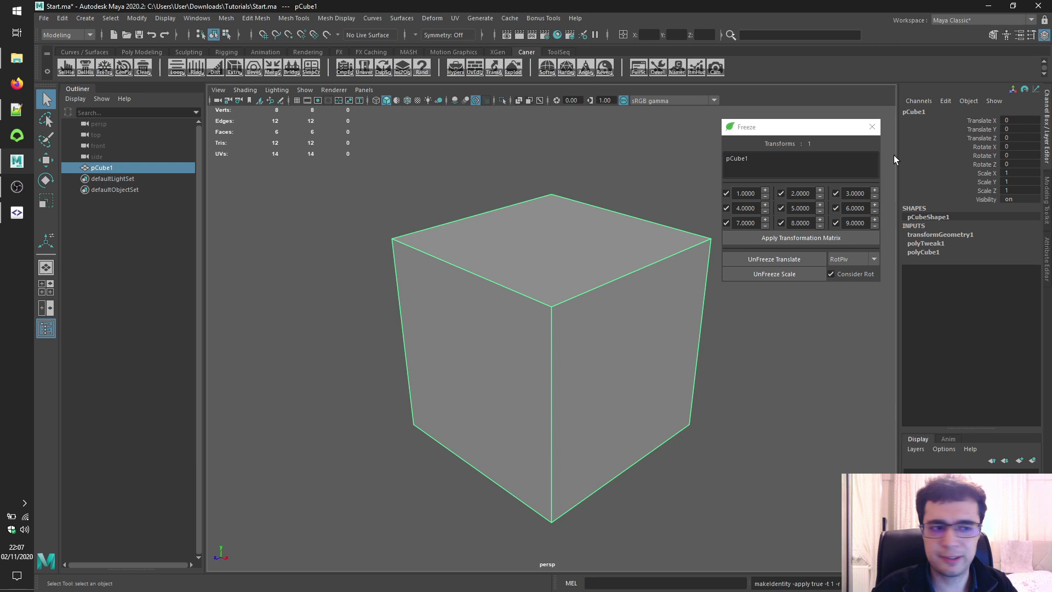
- Set the cube's Translate X, Y and Z to 11, 22 and 33
{"action": "left_click", "coordinate": [1019, 120]}
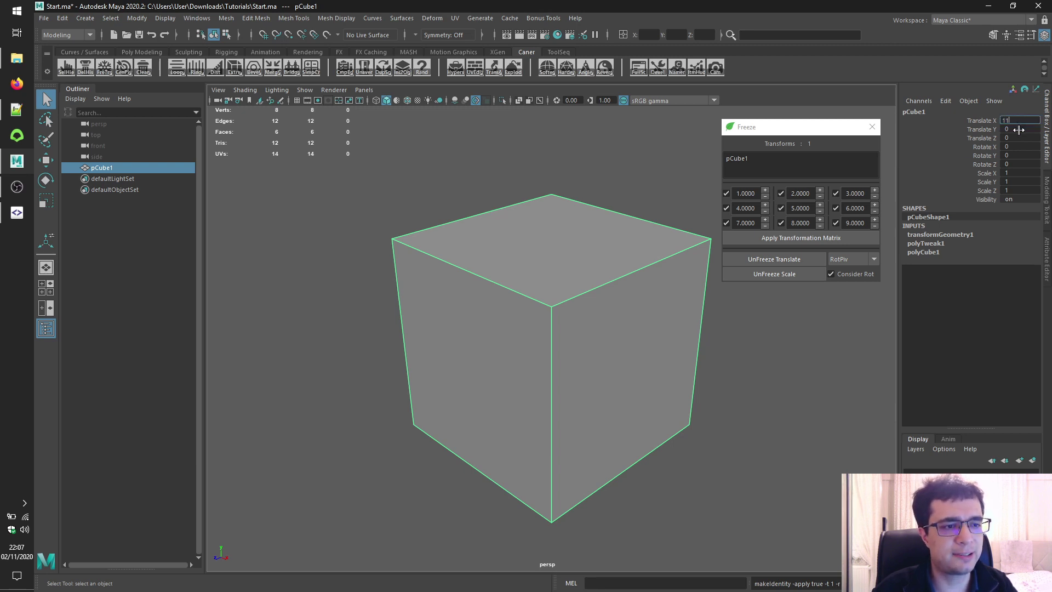
{"action": "left_click", "coordinate": [1020, 129]}
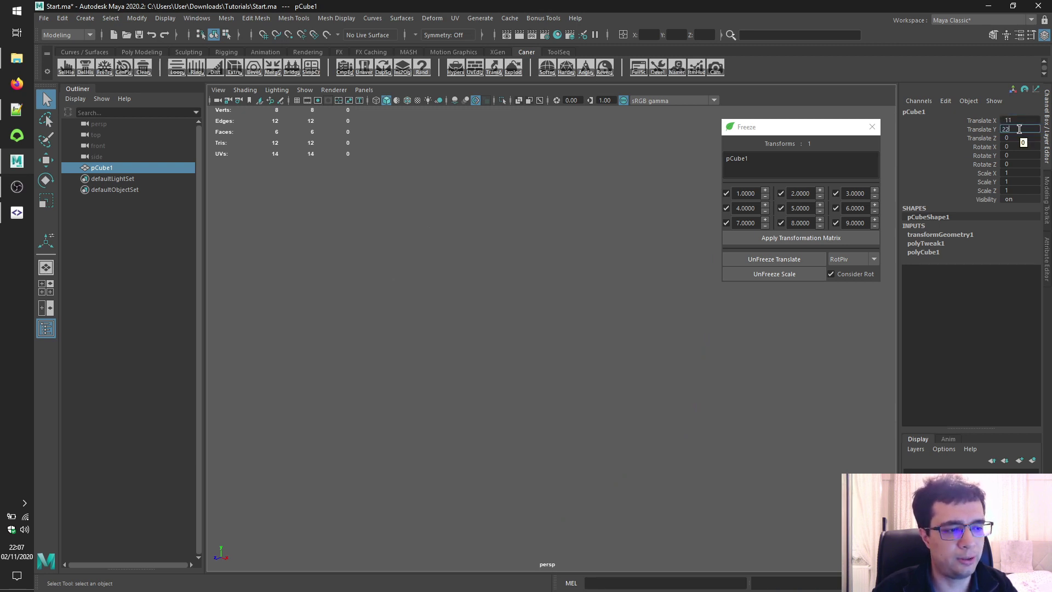
{"action": "type", "text": "22"}
{"action": "left_click", "coordinate": [1014, 137]}
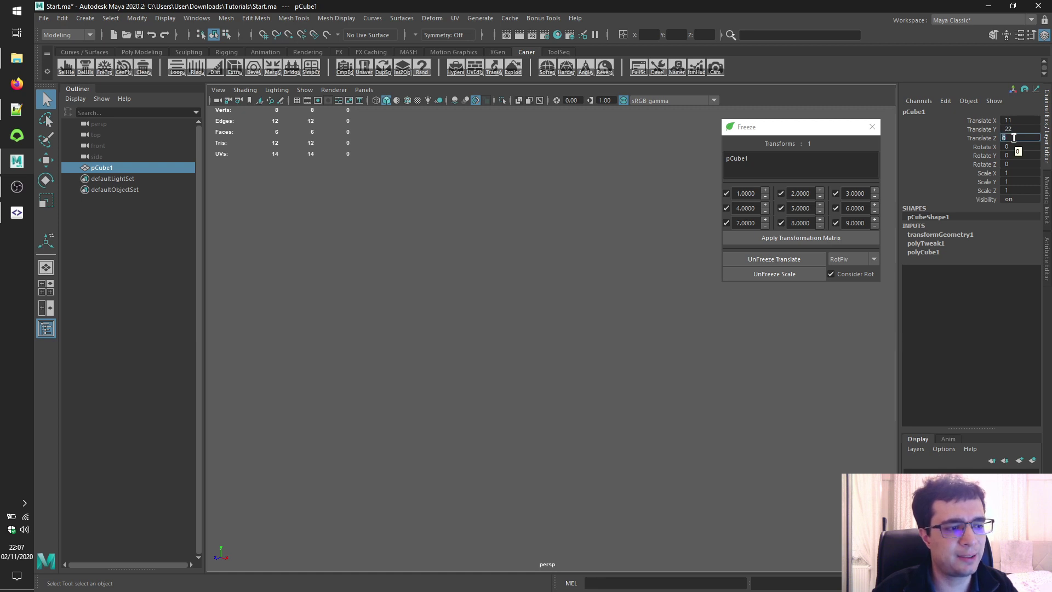
{"action": "type", "text": "33"}
{"action": "key", "text": "Return"}
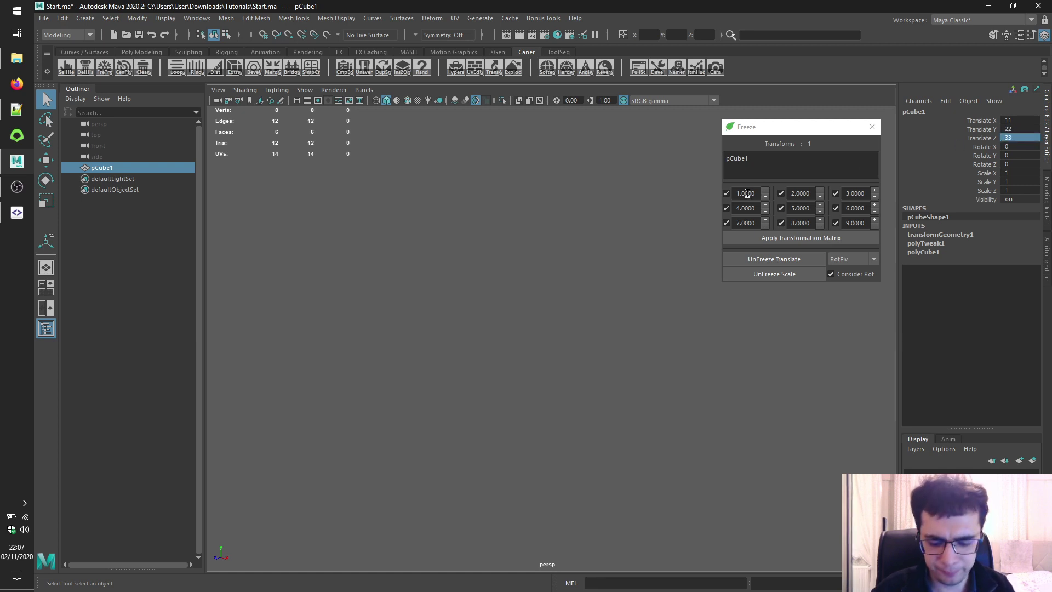
- Freeze the cube's transformations and restore its translation with UnFreeze Translate
{"action": "left_click", "coordinate": [105, 69]}
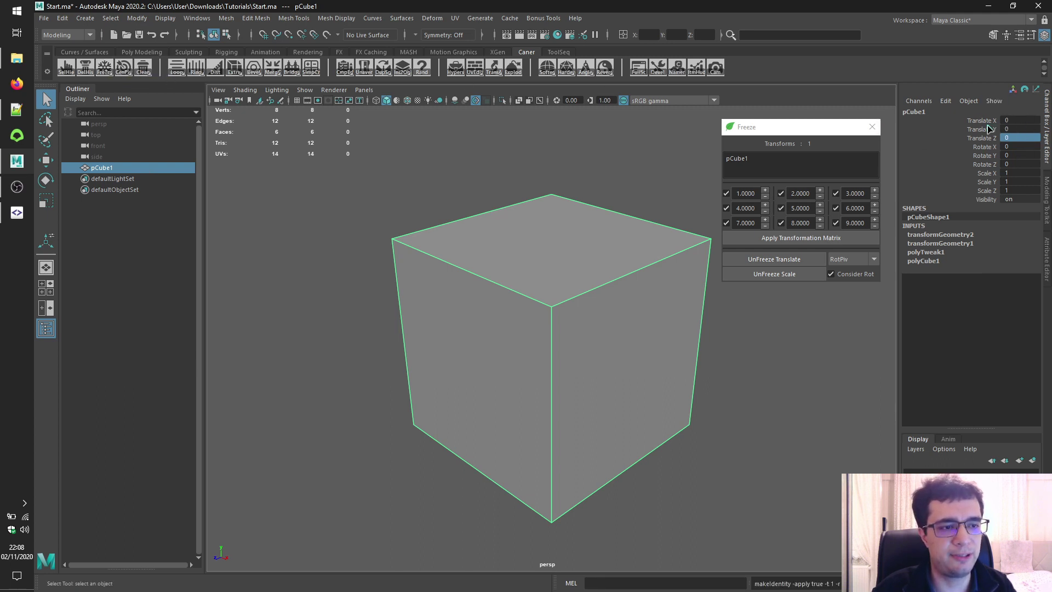
{"action": "left_click", "coordinate": [773, 259]}
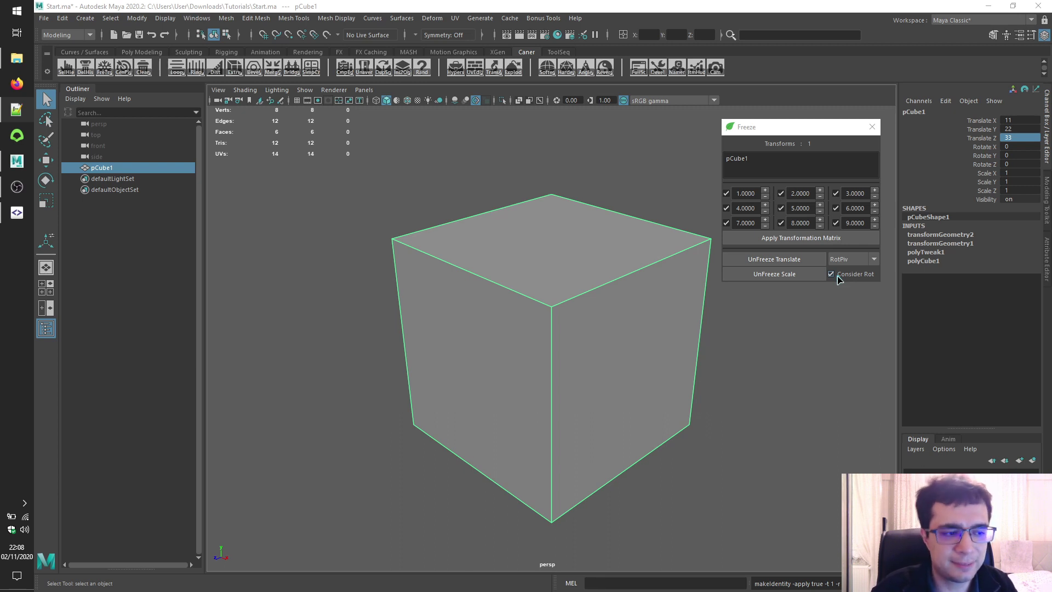
- Freeze the cube's transformations again, and set its Scale X, Y and Z to 11, 22 and 33
{"action": "left_click", "coordinate": [104, 67]}
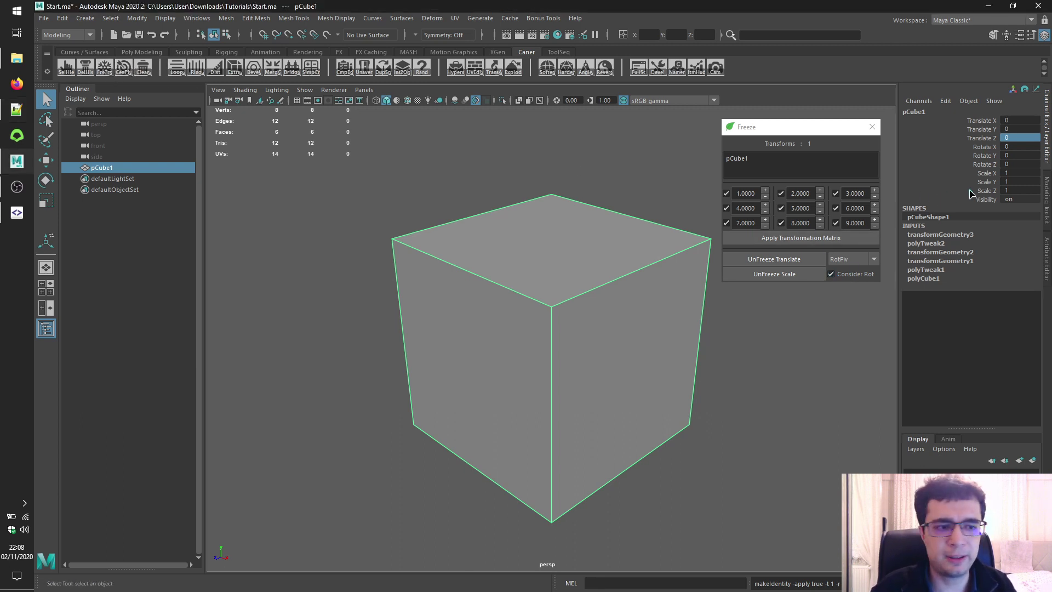
{"action": "left_click", "coordinate": [1016, 173]}
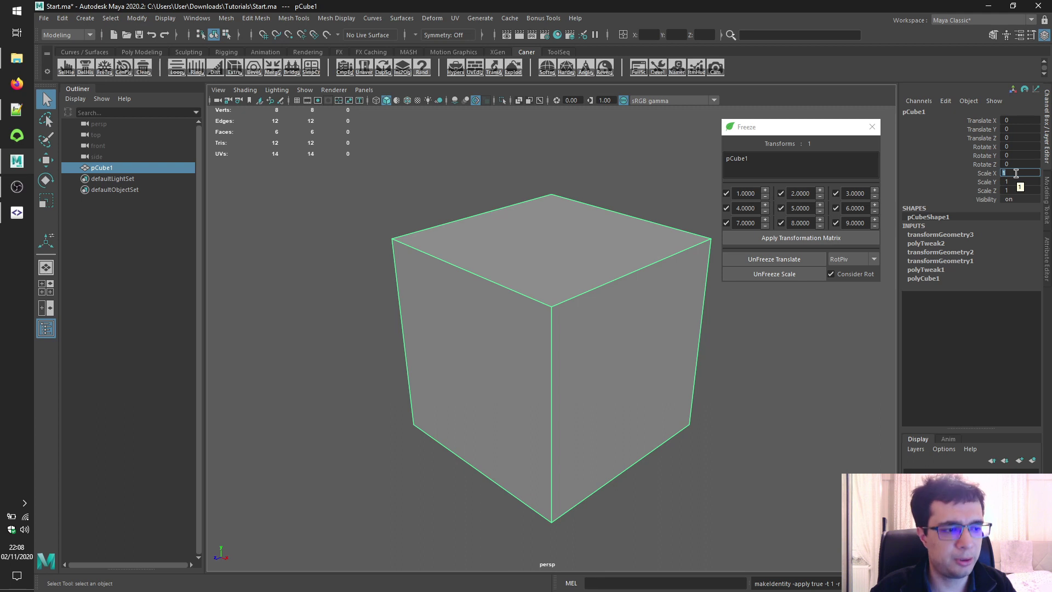
{"action": "type", "text": "11"}
{"action": "left_click", "coordinate": [1011, 182]}
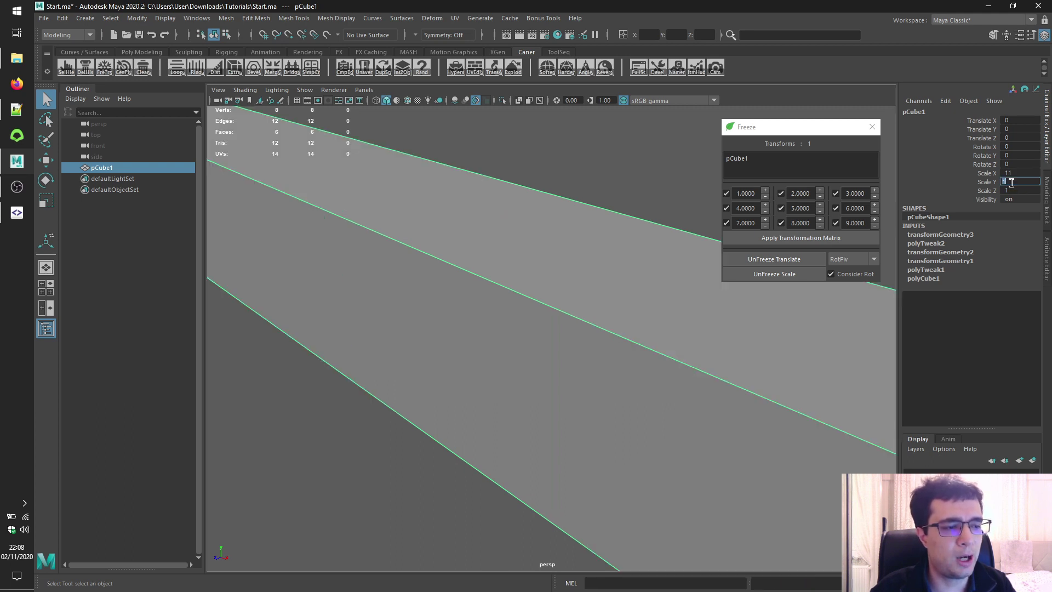
{"action": "type", "text": "22"}
{"action": "left_click", "coordinate": [1015, 190]}
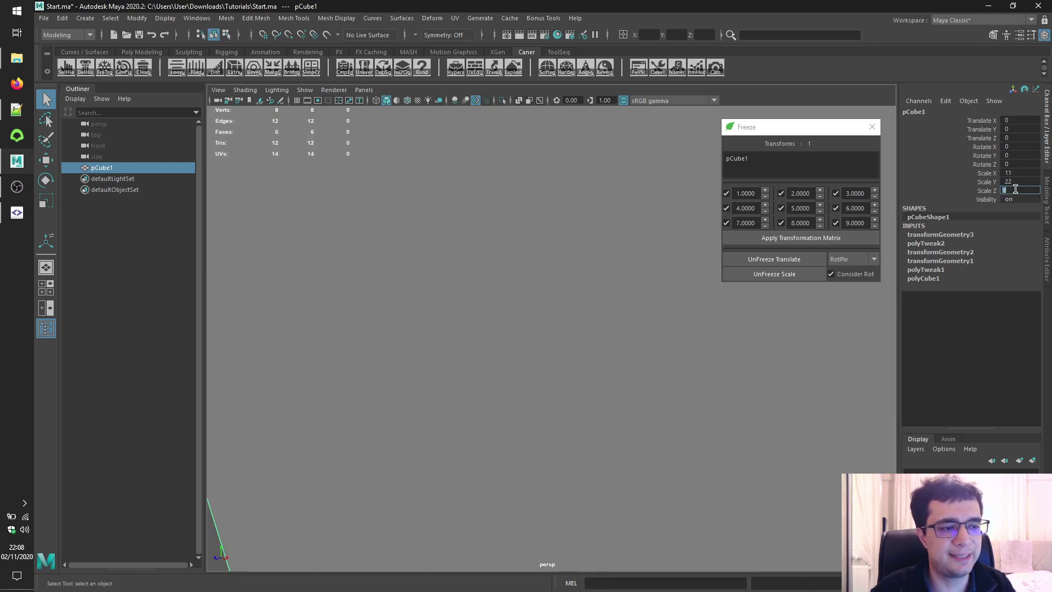
{"action": "type", "text": "33"}
{"action": "key", "text": "Return"}
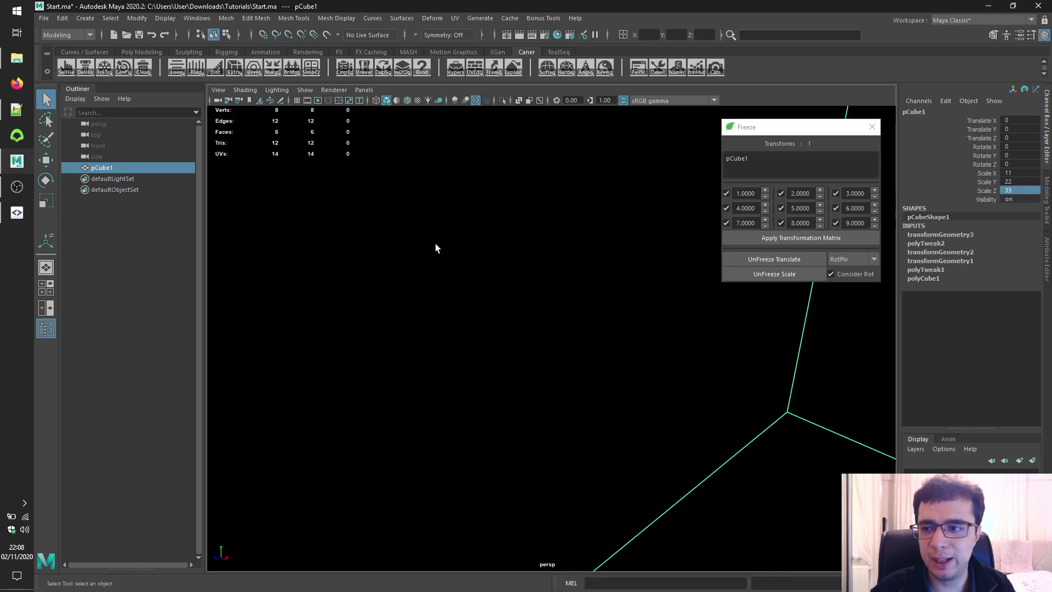
{"action": "key", "text": "f"}
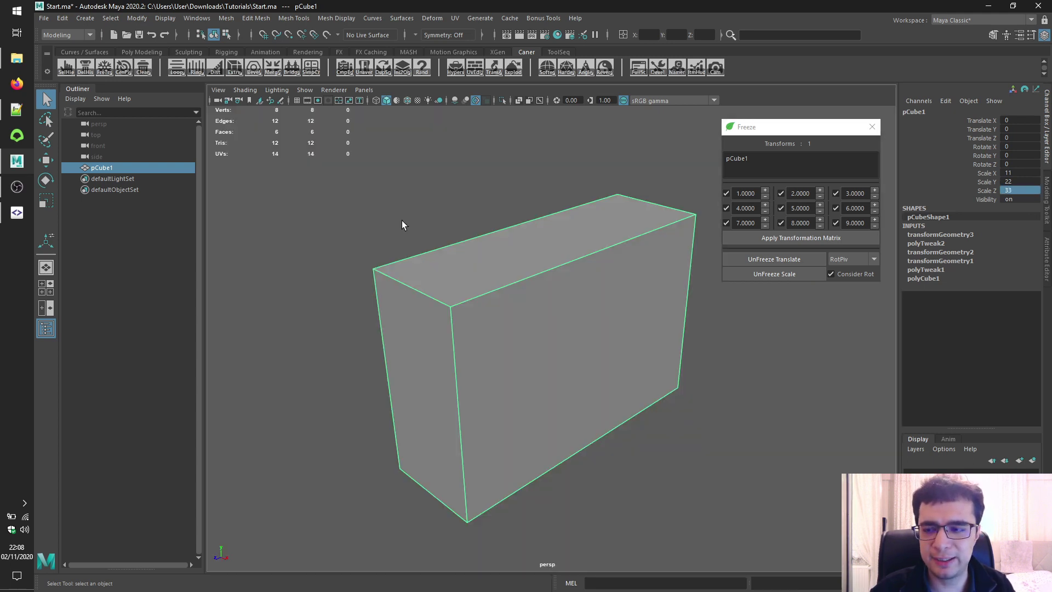
- Freeze the scaled cube's transformations and restore its scale with UnFreeze Scale
{"action": "left_click", "coordinate": [105, 69]}
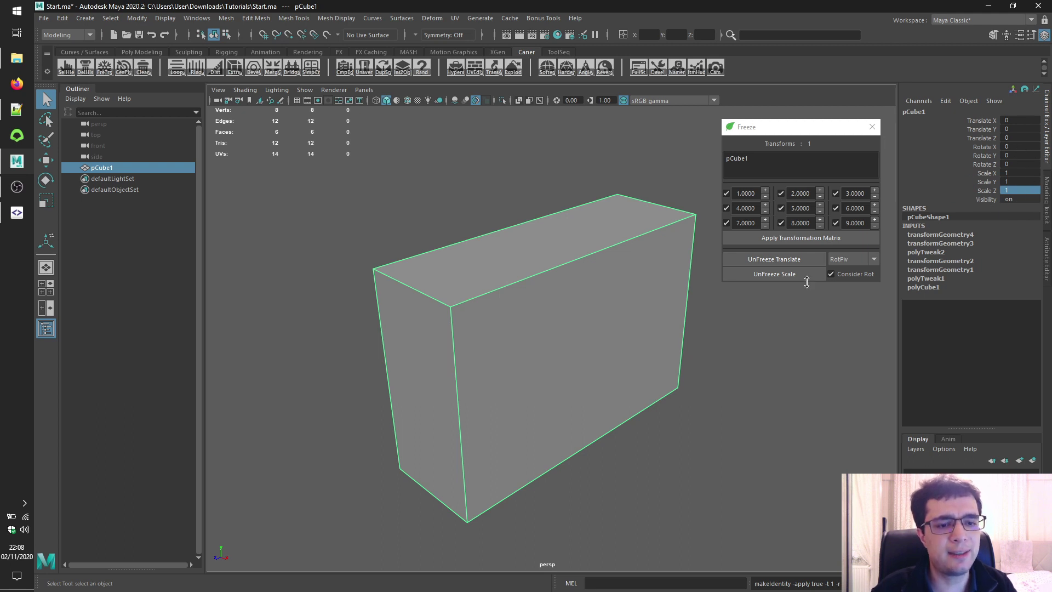
{"action": "left_click", "coordinate": [776, 274]}
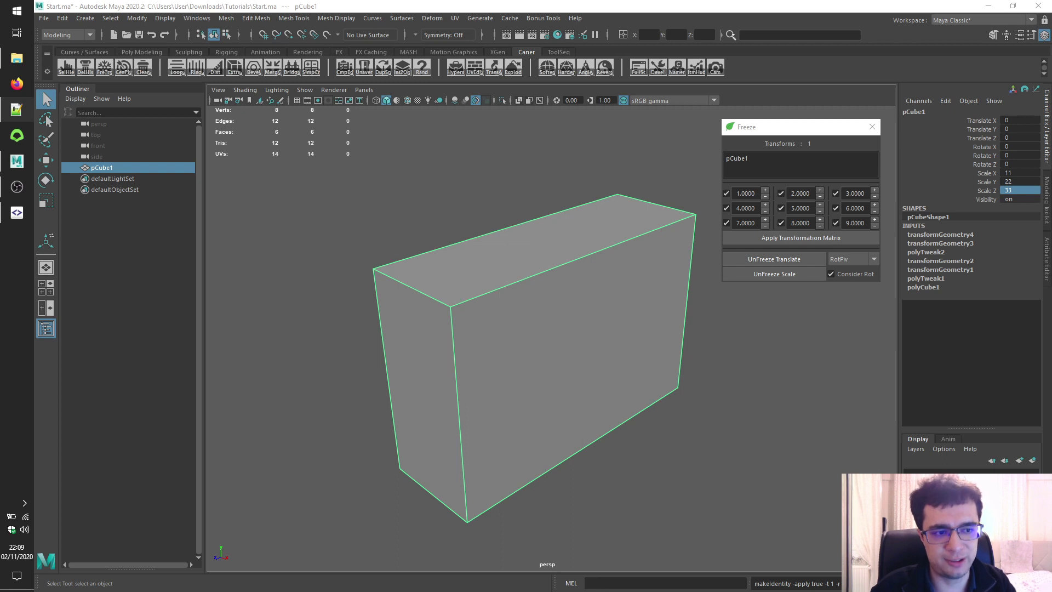
- Delete the cube from the scene
{"action": "left_click", "coordinate": [469, 278]}
{"action": "key", "text": "Delete"}
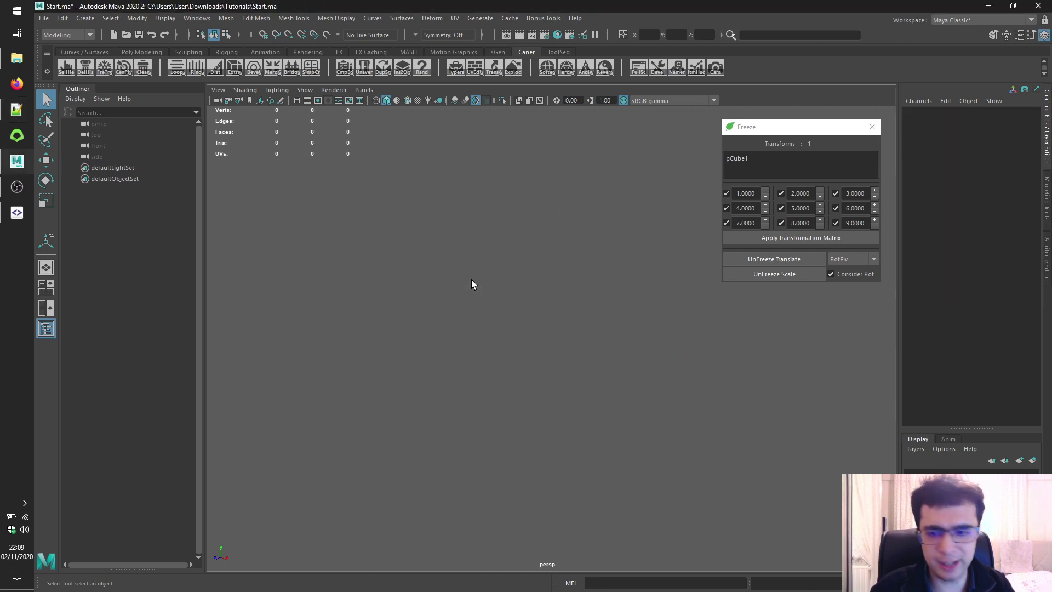
- Create a polygon cube at the origin and frame it in the perspective view
{"action": "left_click", "coordinate": [85, 18]}
{"action": "mouse_move", "coordinate": [165, 46]}
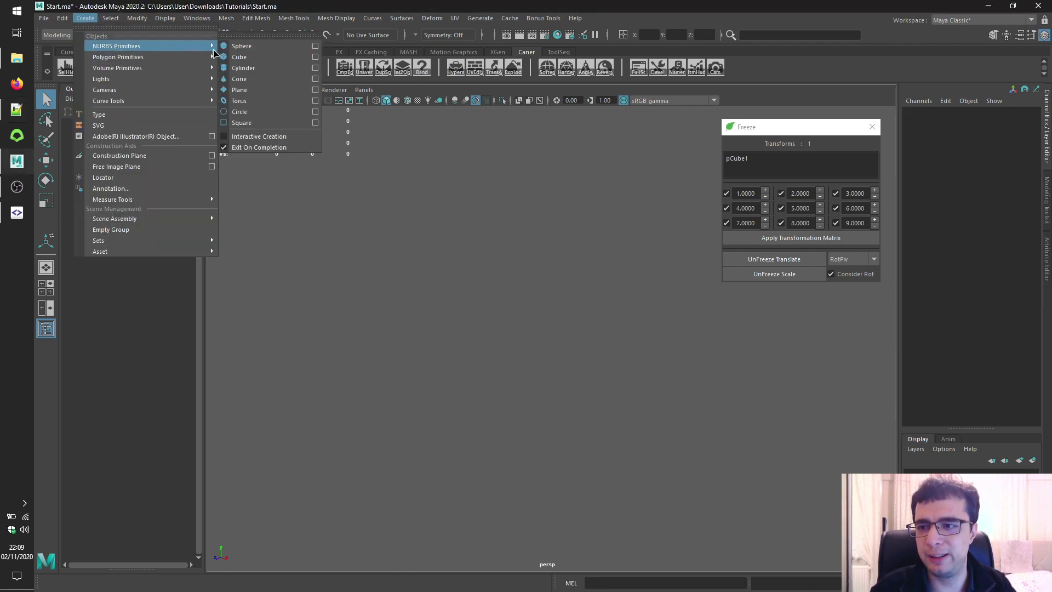
{"action": "mouse_move", "coordinate": [118, 57]}
{"action": "left_click", "coordinate": [241, 68]}
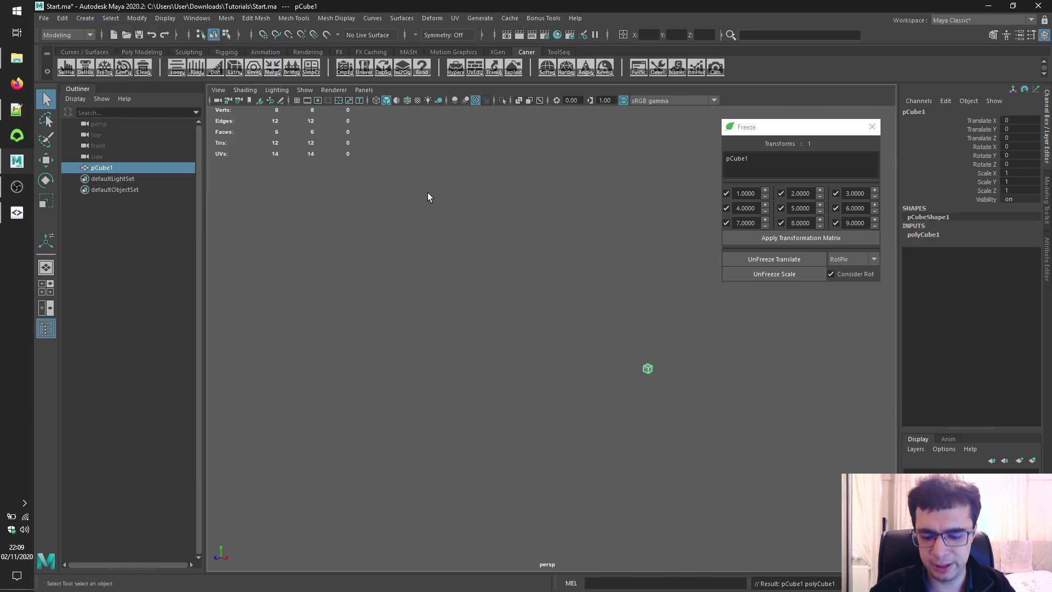
{"action": "key", "text": "f"}
- Make one instance of the cube with Duplicate Special and move it about 1.6 units along the X axis
{"action": "left_click", "coordinate": [62, 18]}
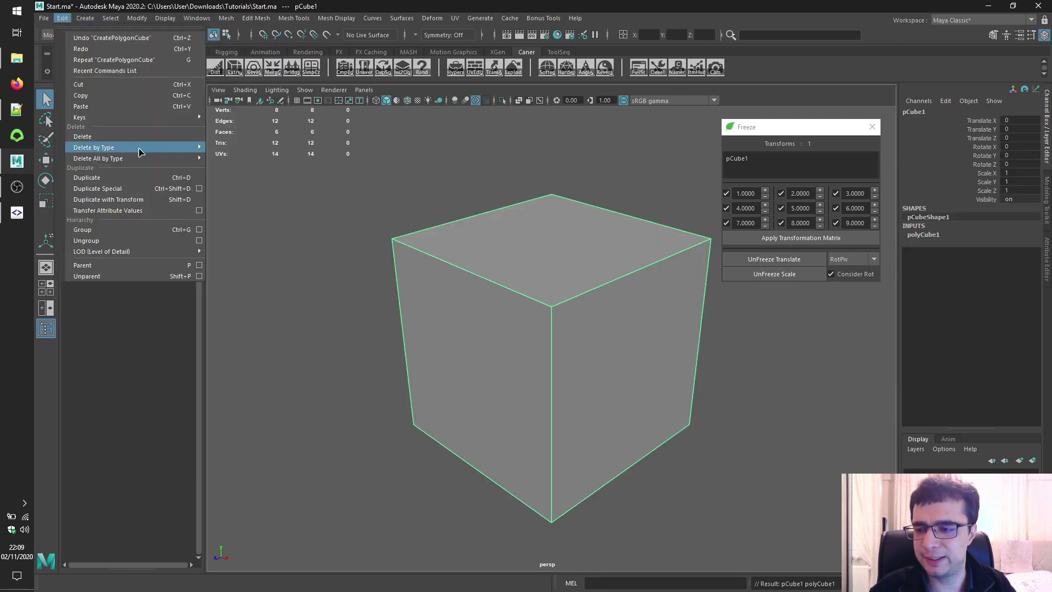
{"action": "left_click", "coordinate": [200, 189]}
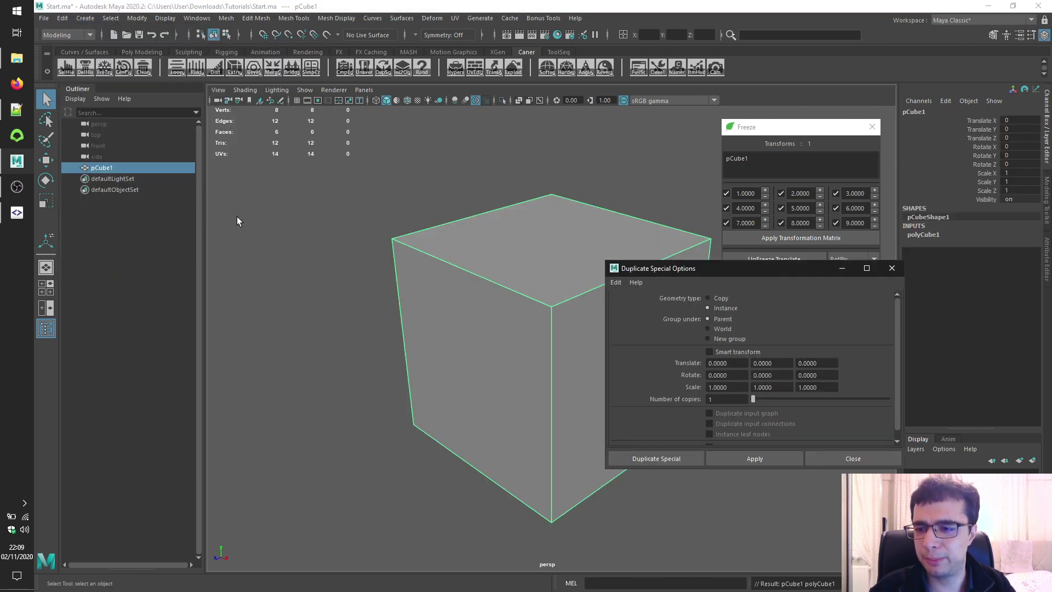
{"action": "left_click", "coordinate": [668, 457]}
{"action": "scroll", "coordinate": [564, 373], "scroll_direction": "down", "scroll_amount": 3}
{"action": "key", "text": "w"}
{"action": "left_click_drag", "start_coordinate": [598, 360], "coordinate": [795, 447]}
- Apply the transformation matrix from the Freeze tool to the original cube, and select the instanced cube
{"action": "key", "text": "q"}
{"action": "left_click_drag", "start_coordinate": [428, 193], "coordinate": [509, 299]}
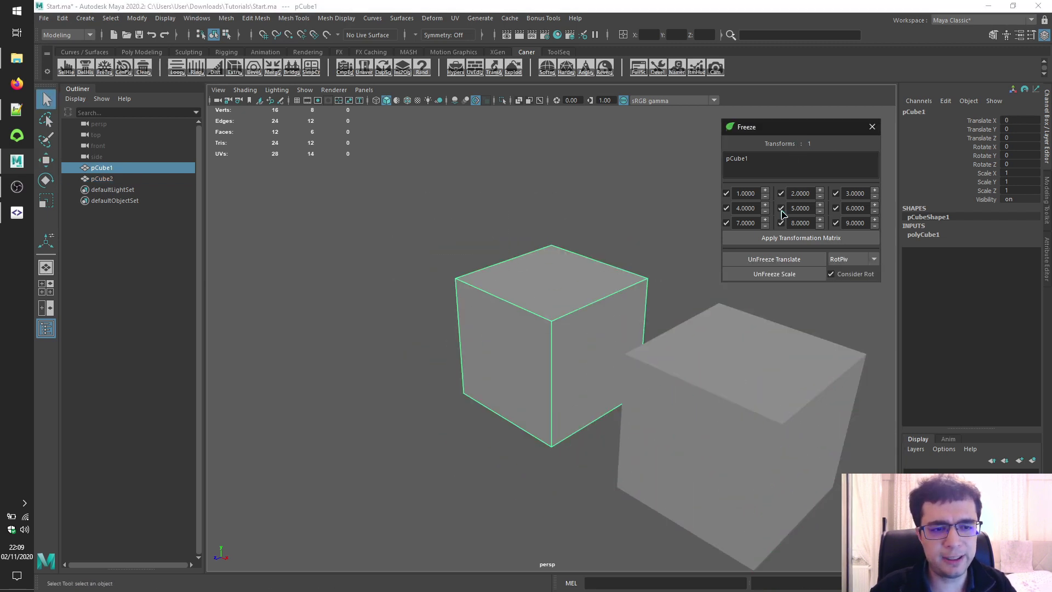
{"action": "left_click", "coordinate": [785, 239]}
{"action": "left_click_drag", "start_coordinate": [684, 360], "coordinate": [796, 483]}
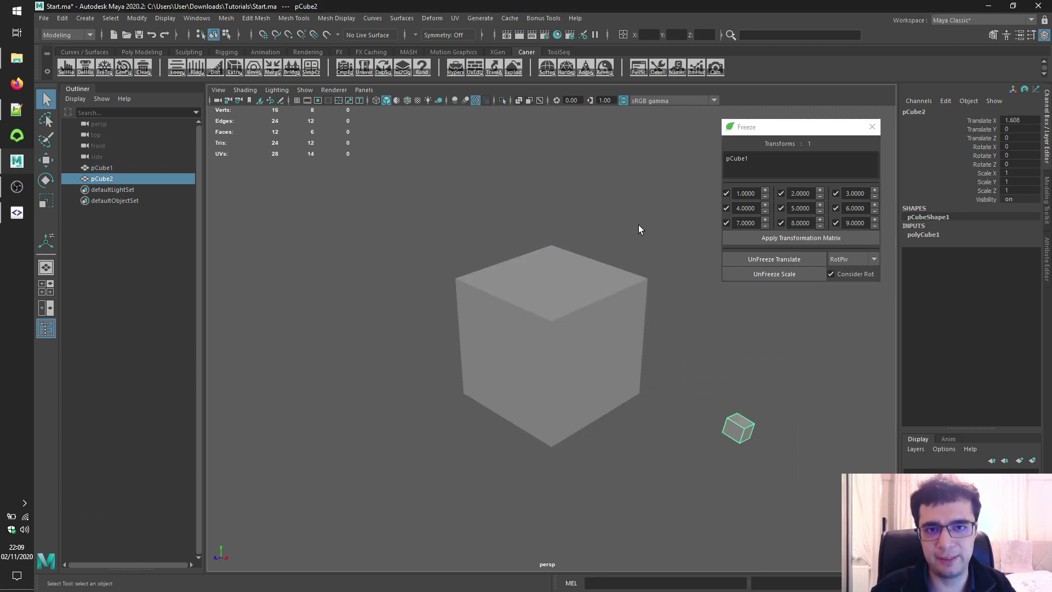